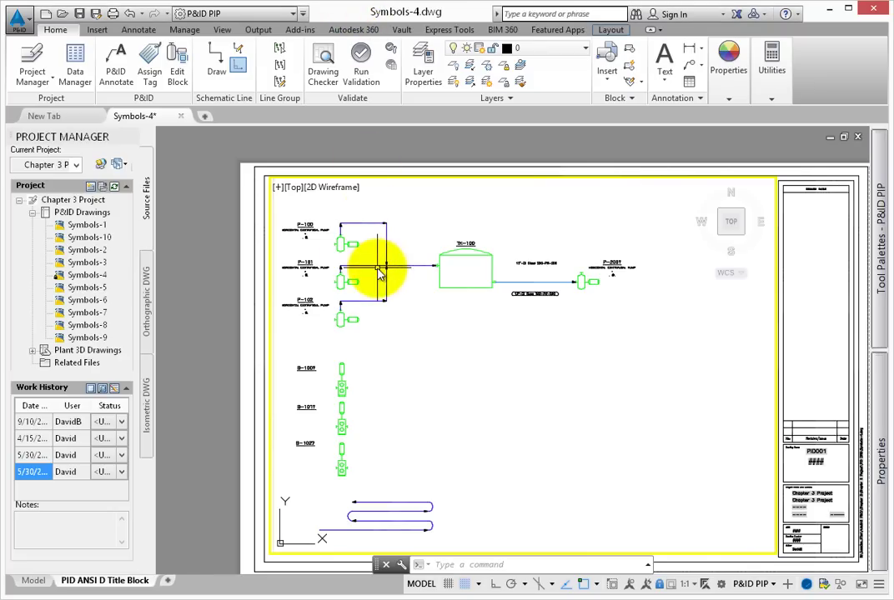
- Start a new line group from the P-101 line and add the P-100 and P-102 lines
scroll(380, 271, "up", 4)
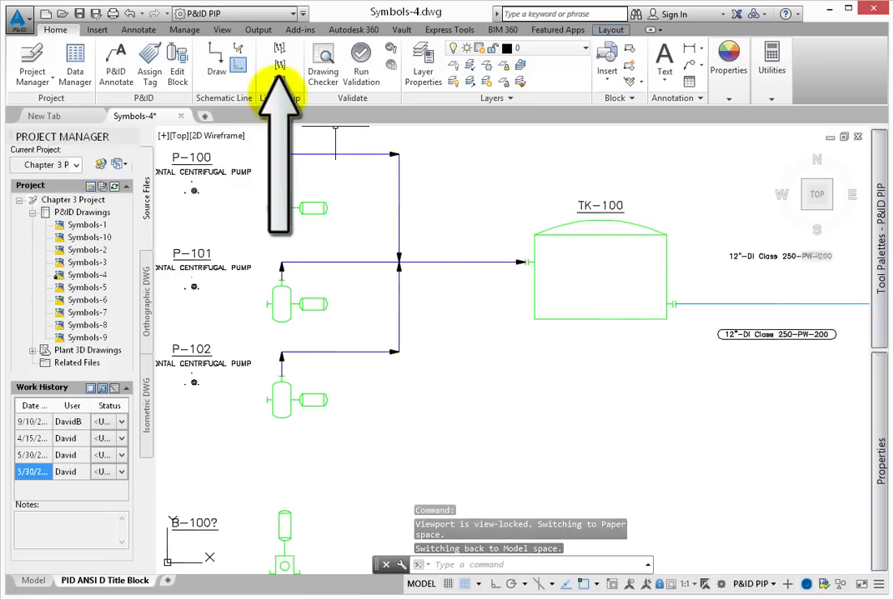
left_click(281, 68)
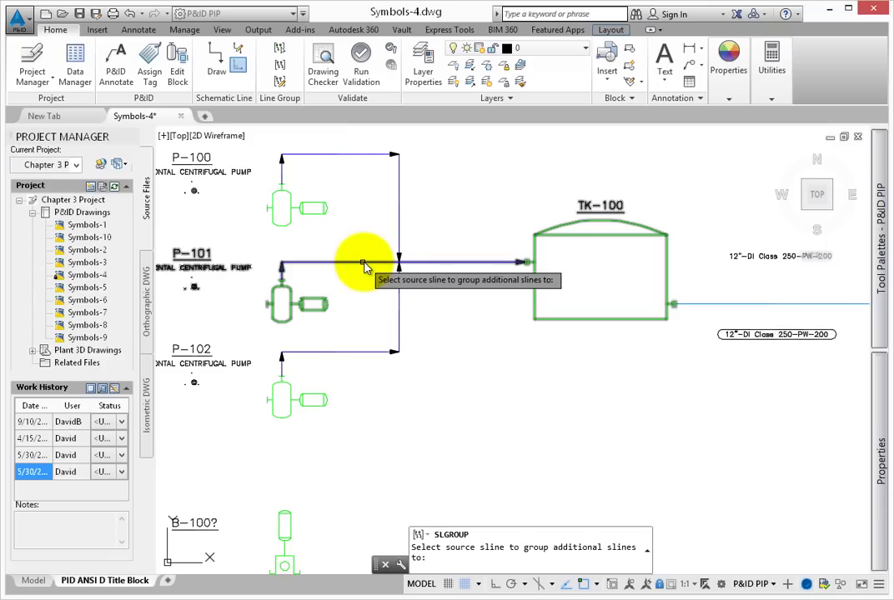
left_click(363, 265)
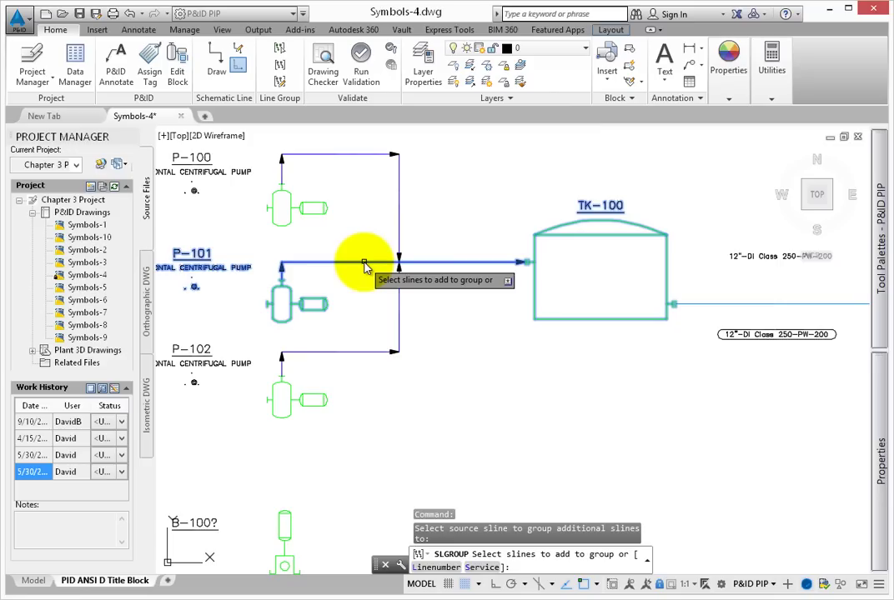
left_click(400, 231)
left_click(399, 312)
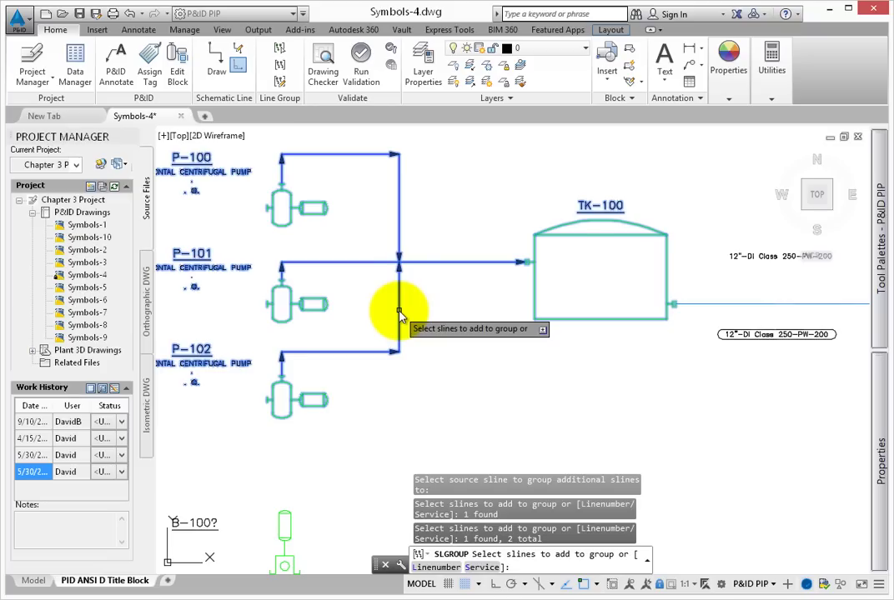
- Give the new three-line group line number 100 and finish the grouping command
key("l")
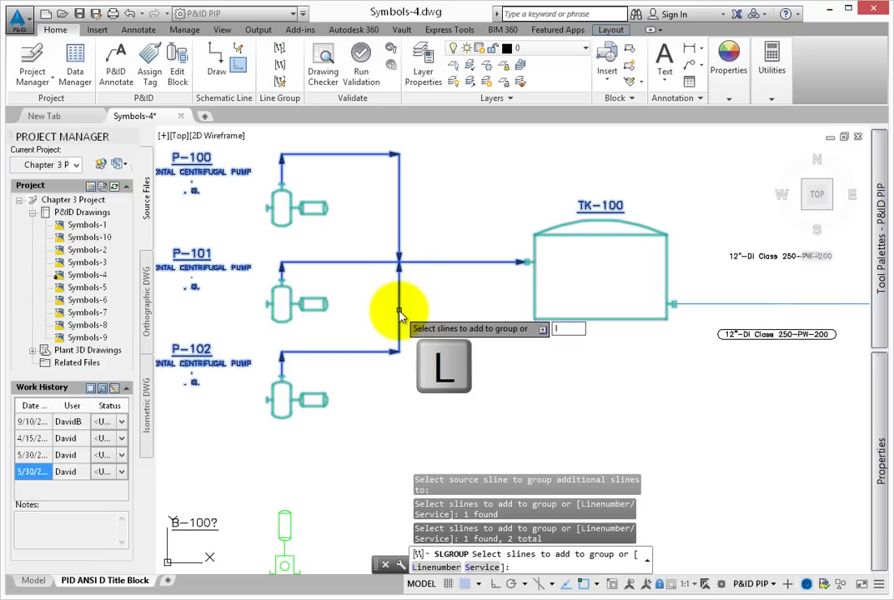
key("Return")
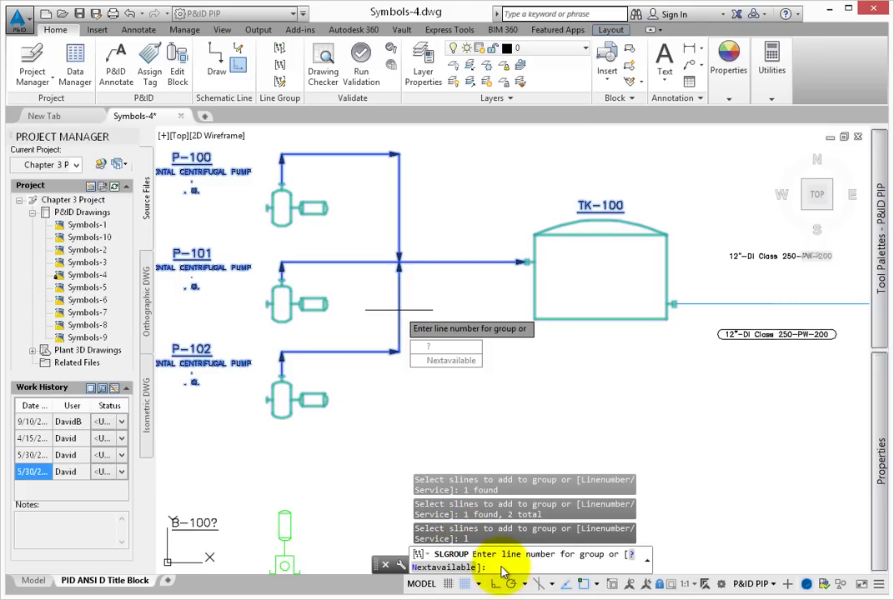
type("100")
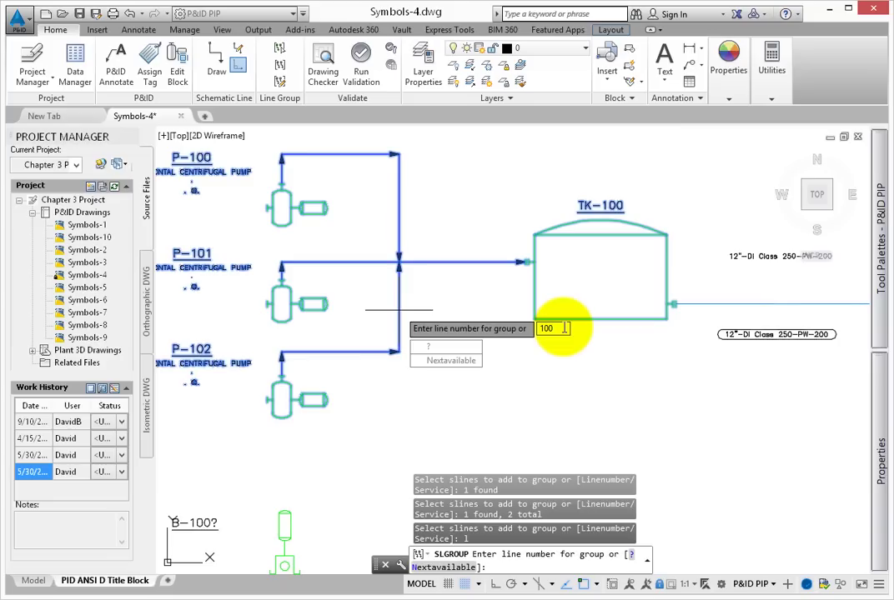
key("Return")
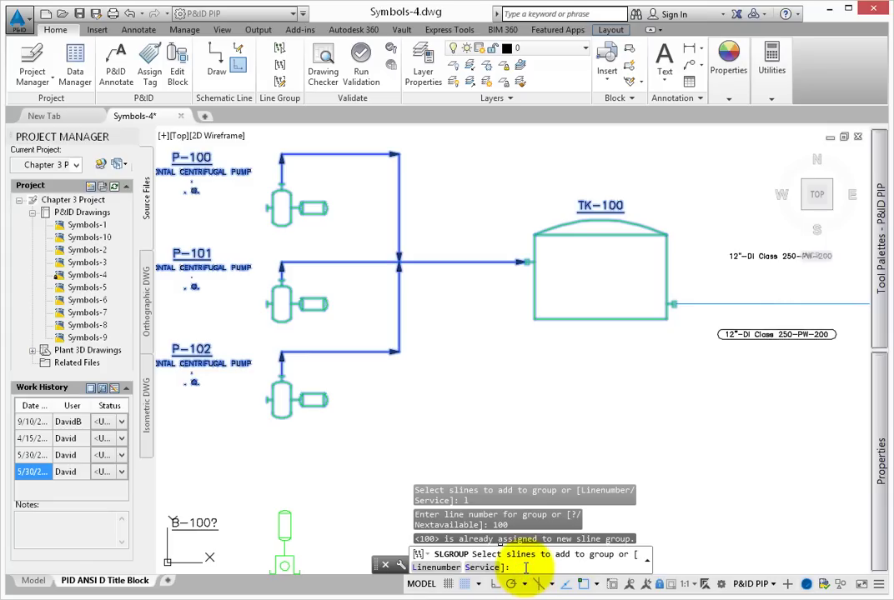
key("Return")
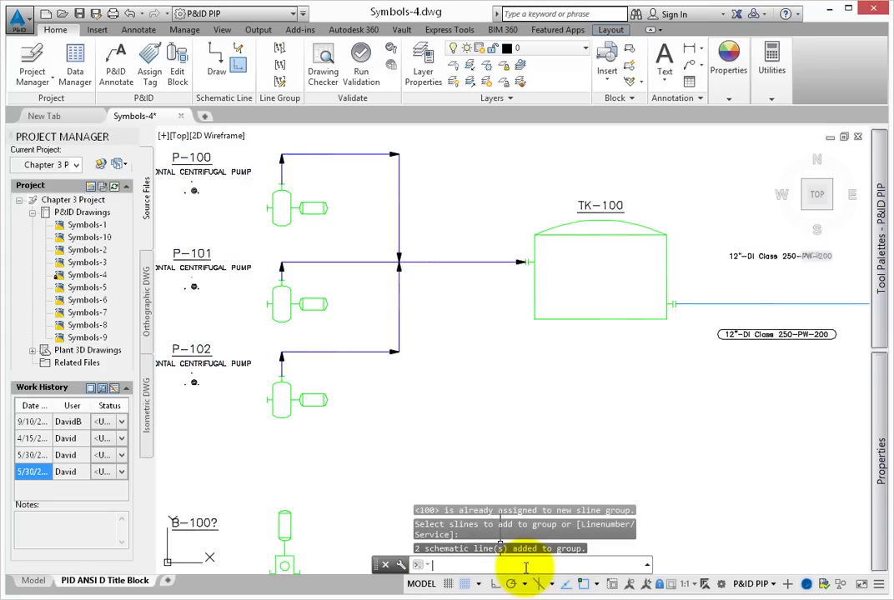
- Edit the pump-to-tank line group and set its service to NPW
left_click(281, 81)
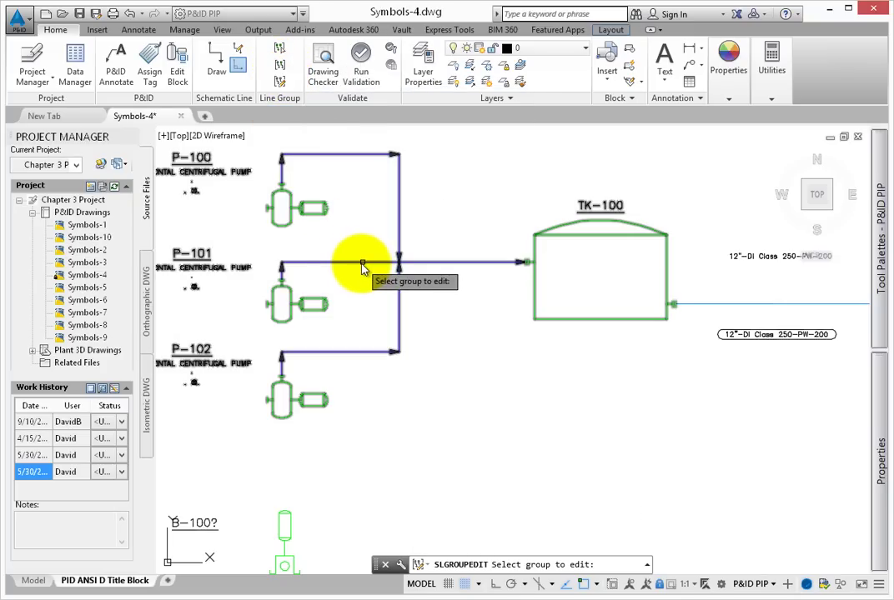
left_click(362, 265)
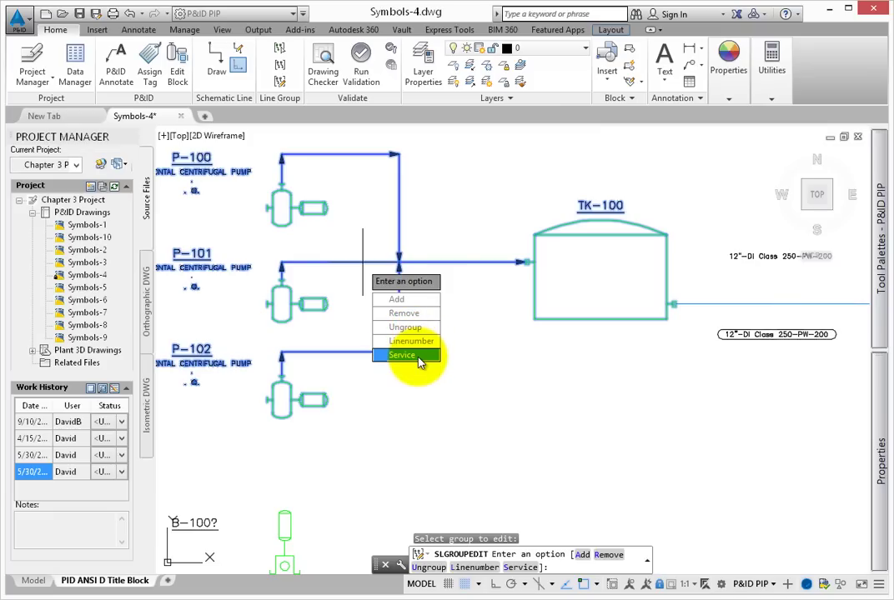
left_click(567, 565)
type("s")
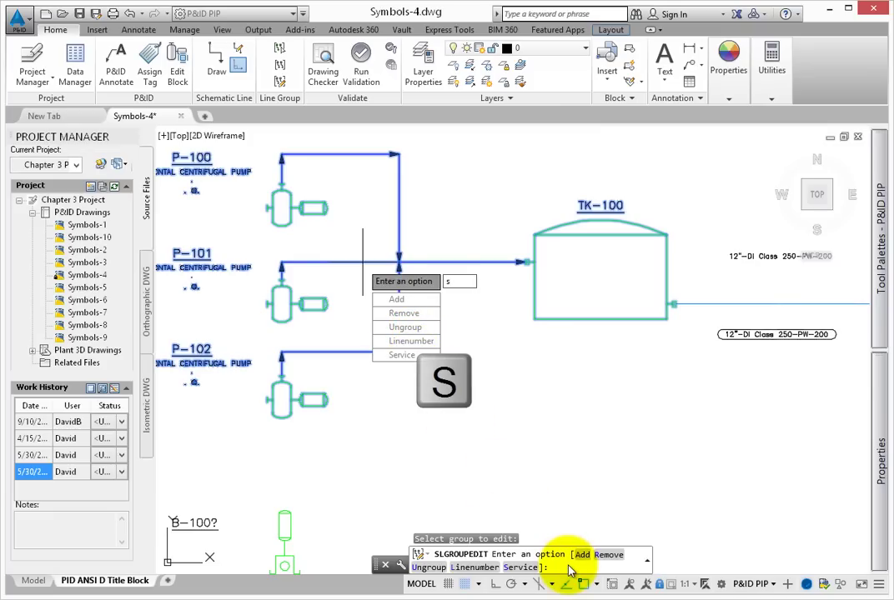
key("Return")
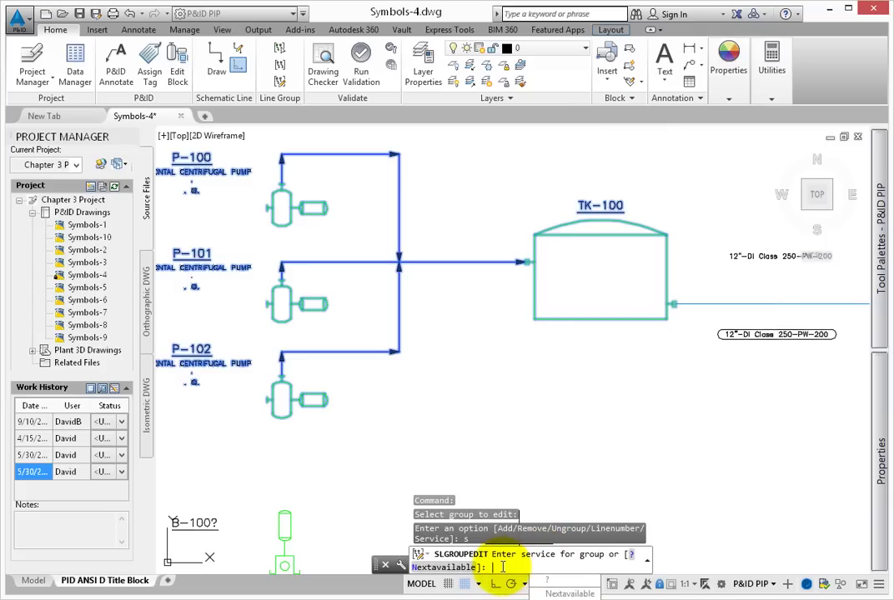
type("NPW")
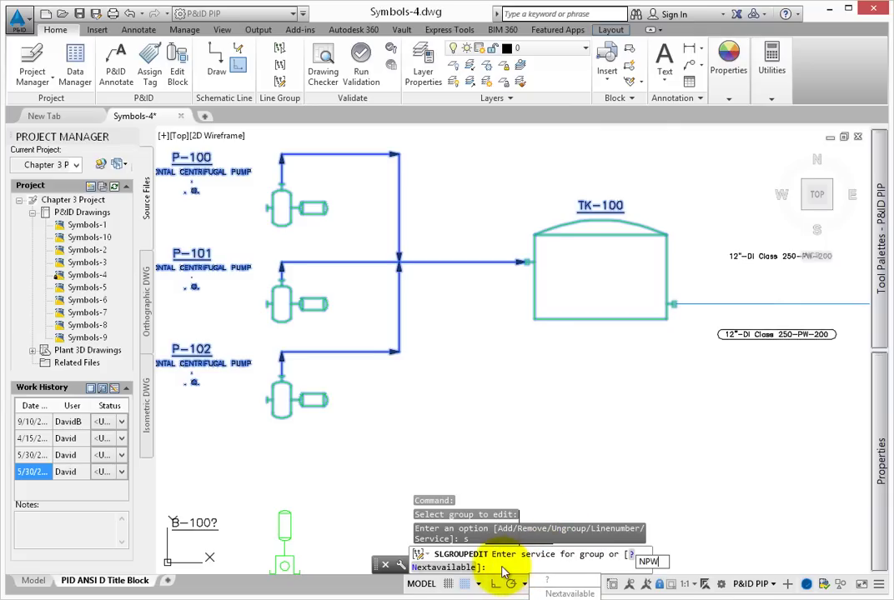
key("Return")
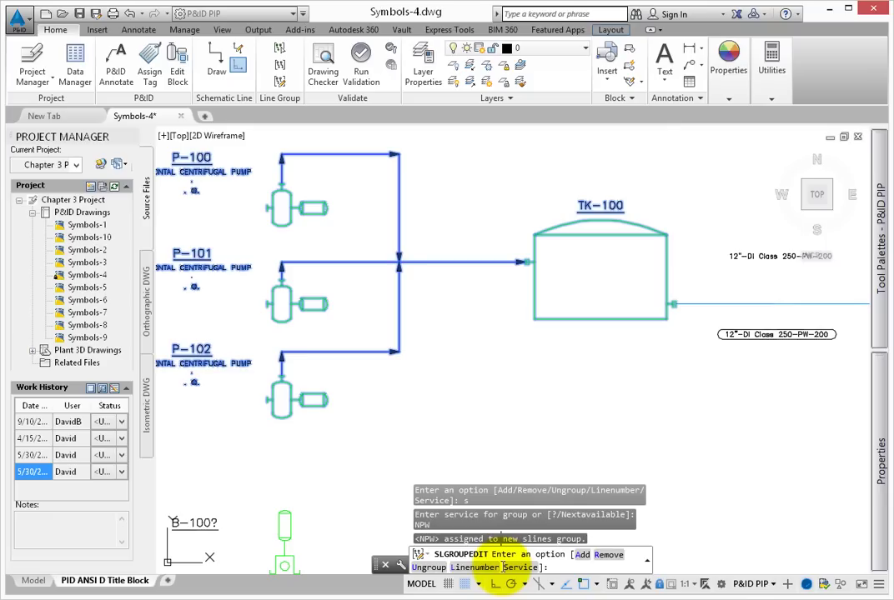
key("Return")
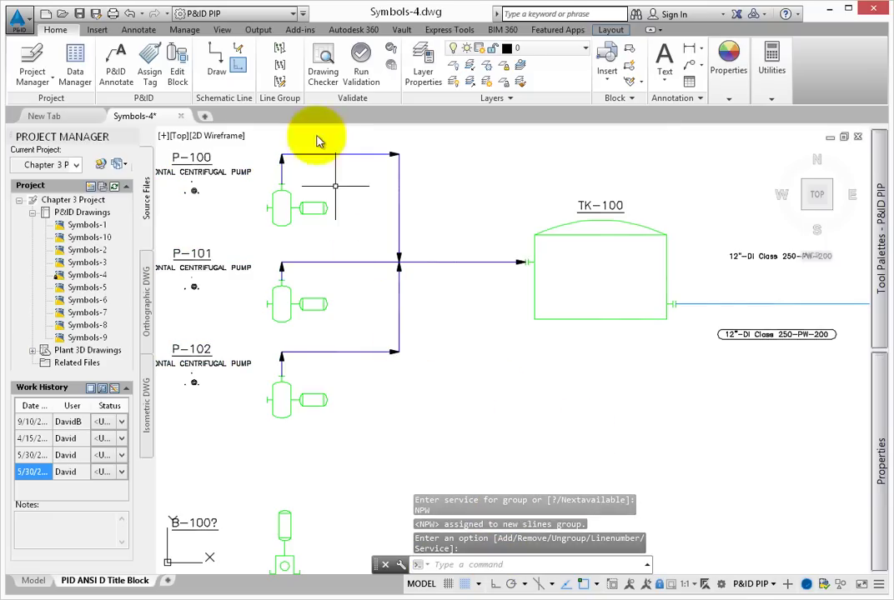
left_click(280, 51)
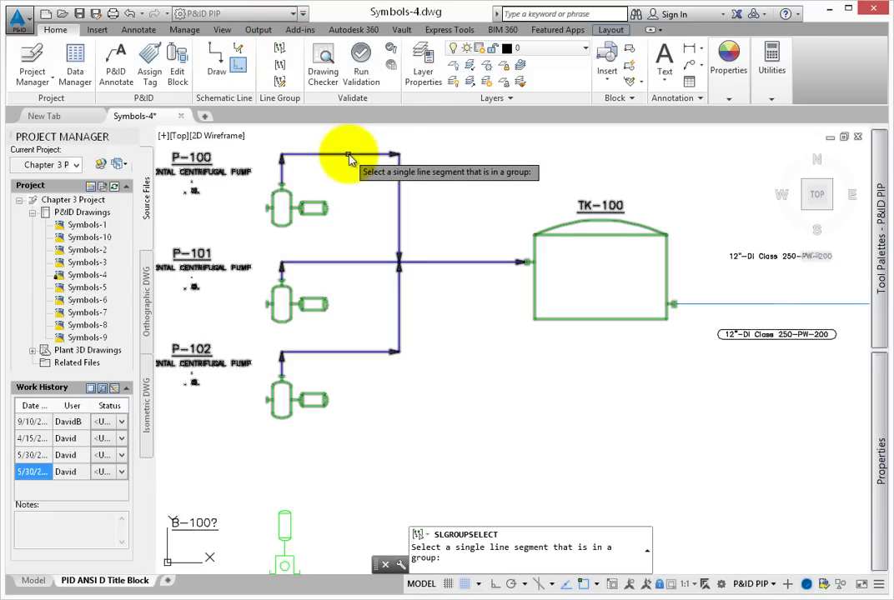
left_click(442, 264)
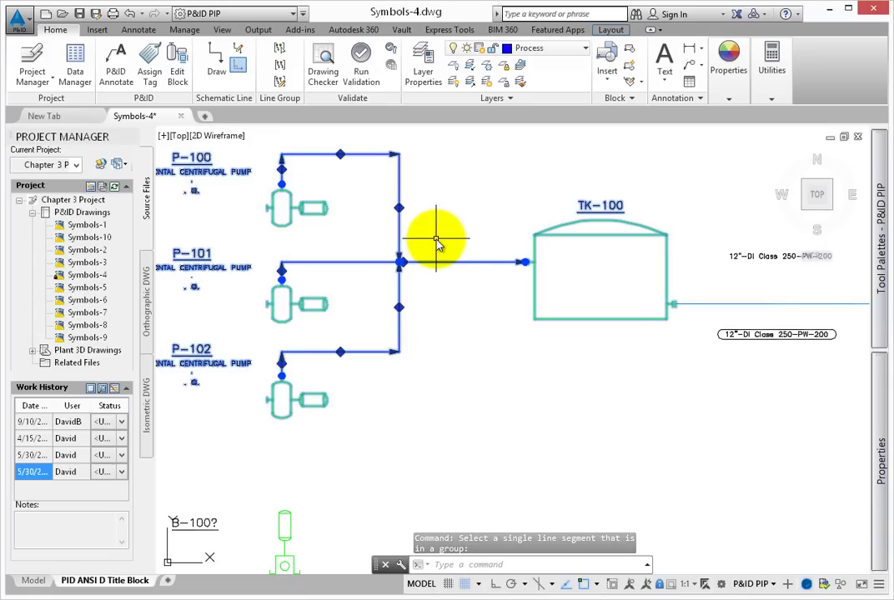
key("Escape")
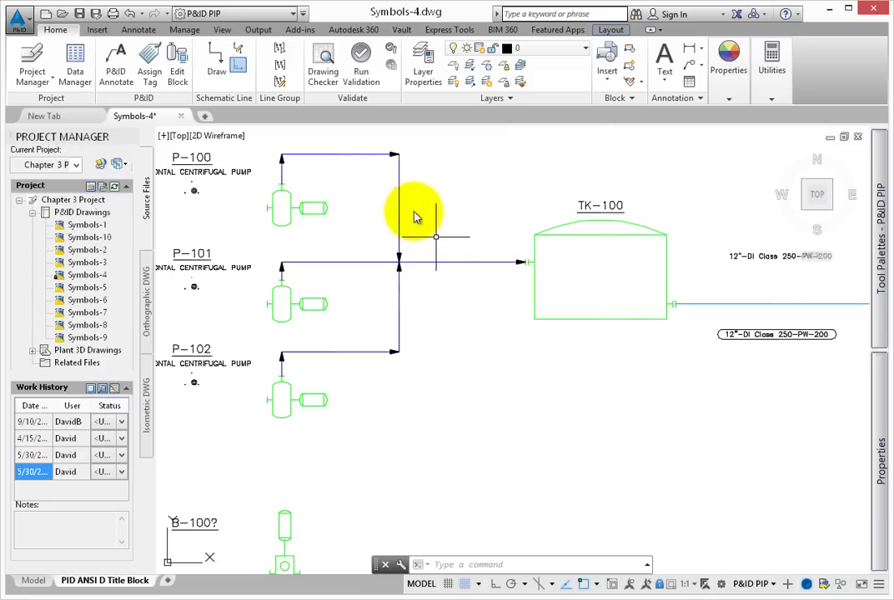
- Undo the last three line-group commands, then regroup P-100 and P-102 with the P-101 line
left_click(142, 13)
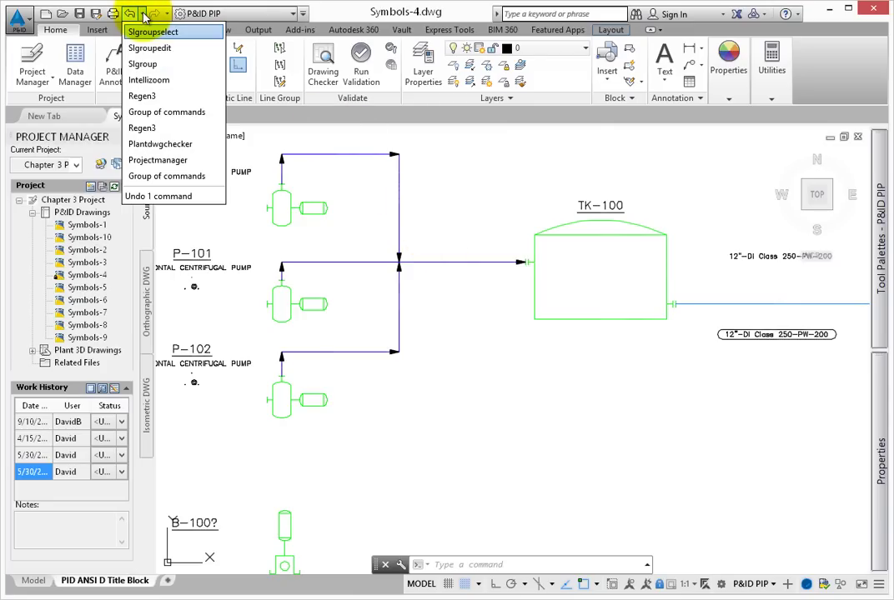
left_click(160, 68)
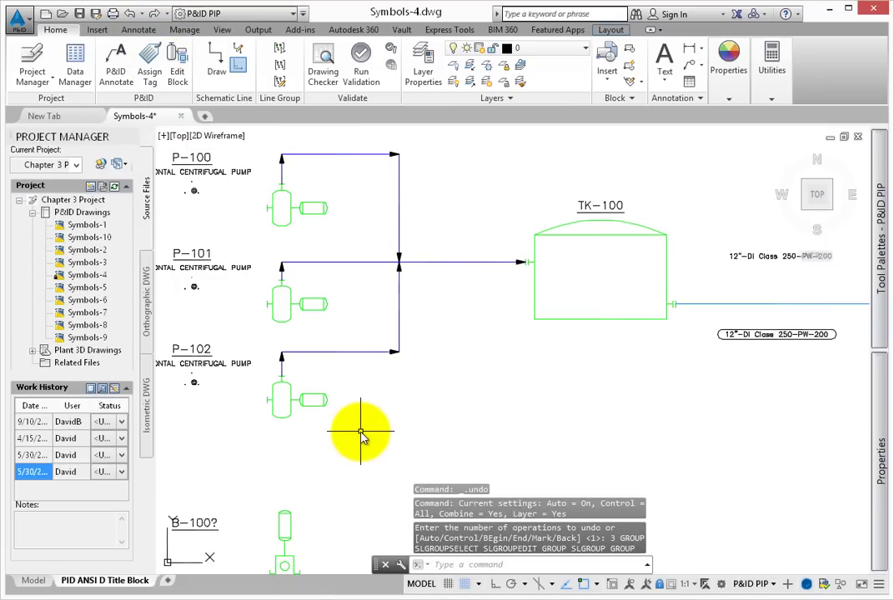
left_click(280, 68)
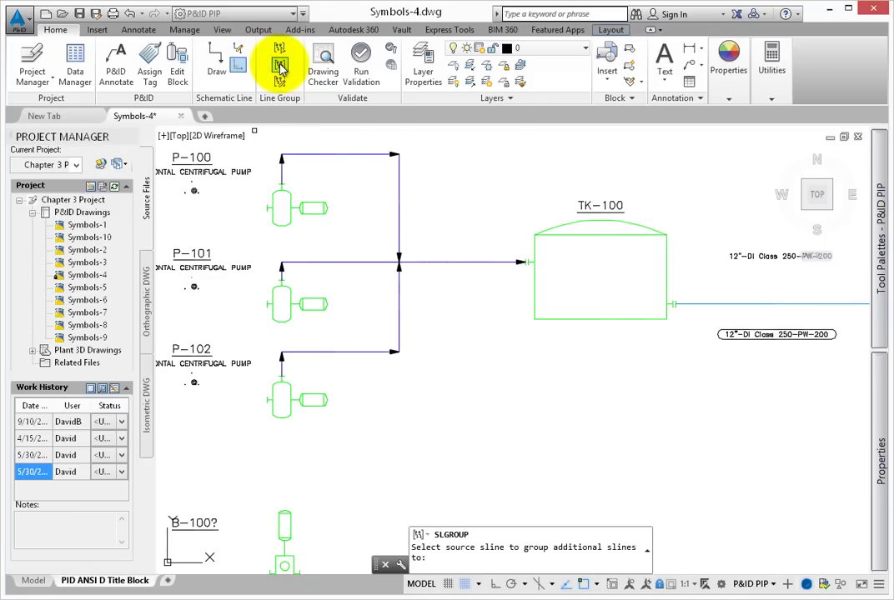
left_click(322, 265)
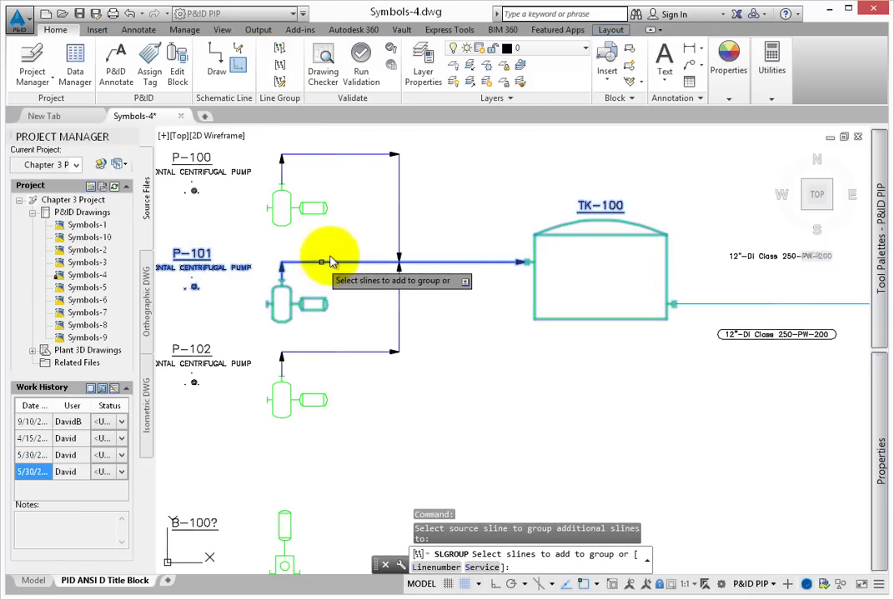
left_click(401, 232)
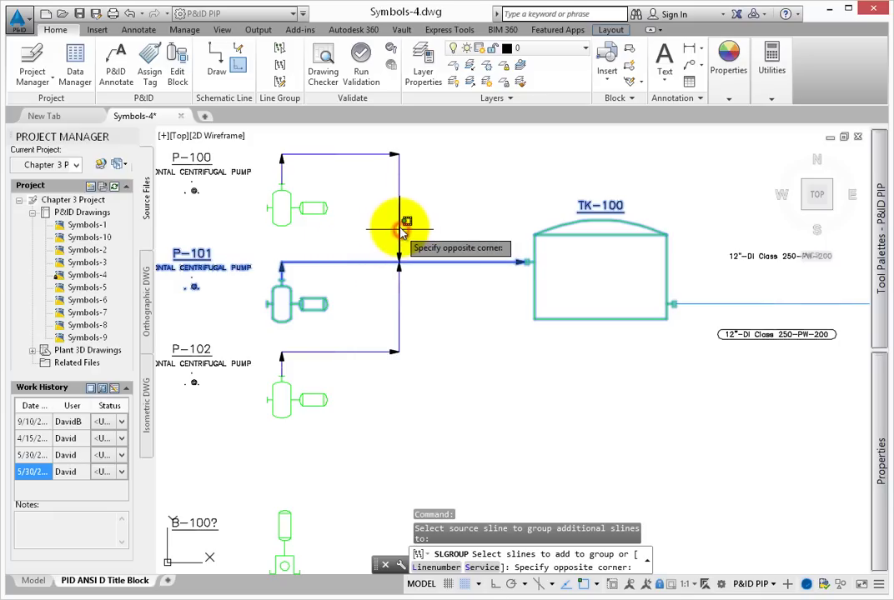
left_click(382, 218)
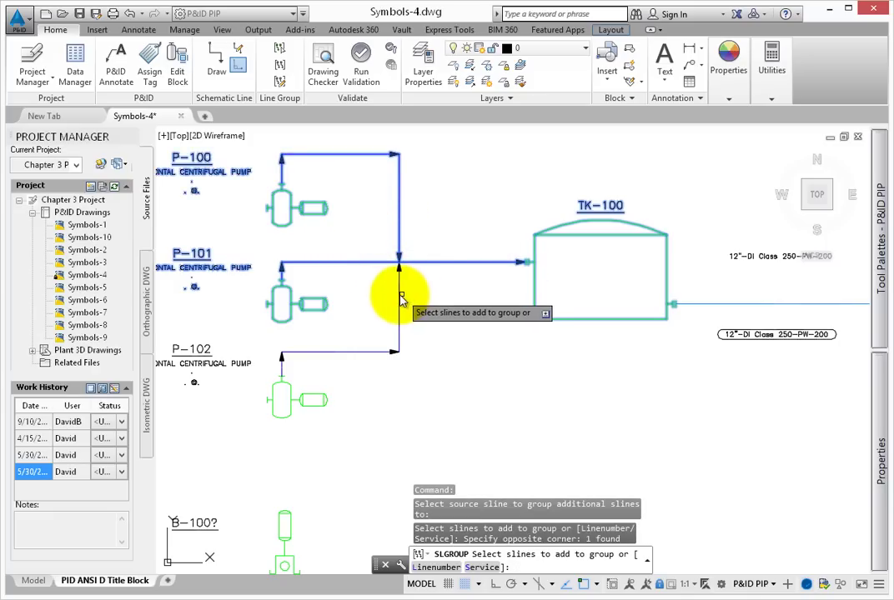
left_click(393, 292)
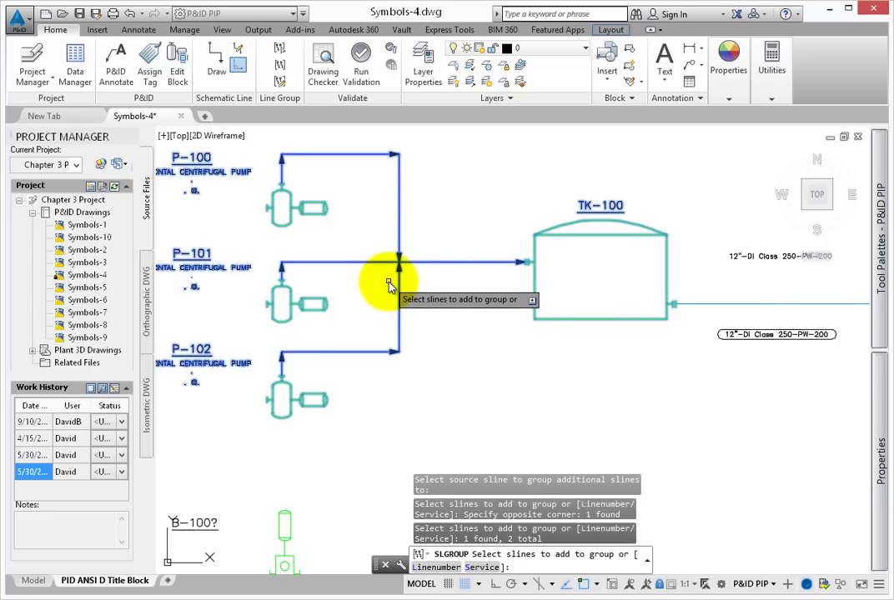
key("Return")
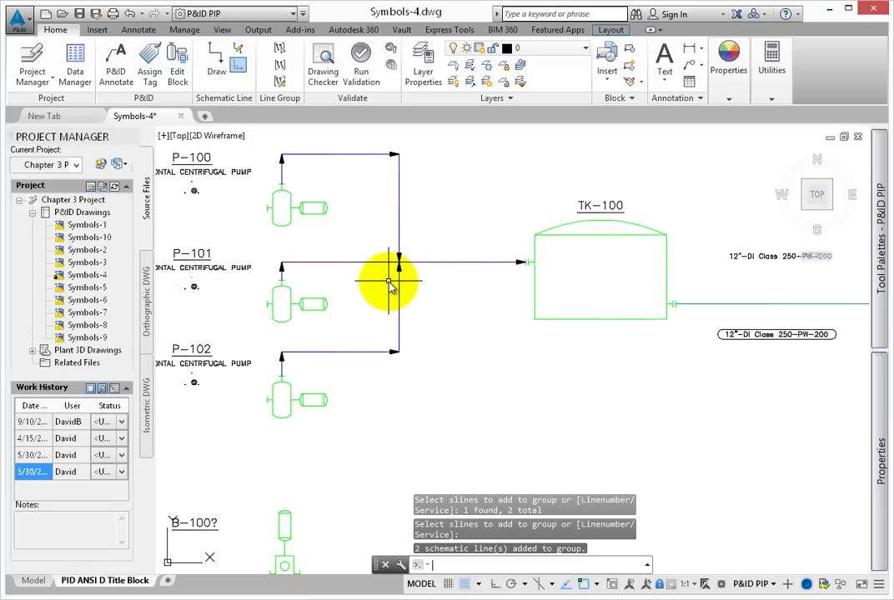
- Edit the pump-line group to assign it line number 100
key("Return")
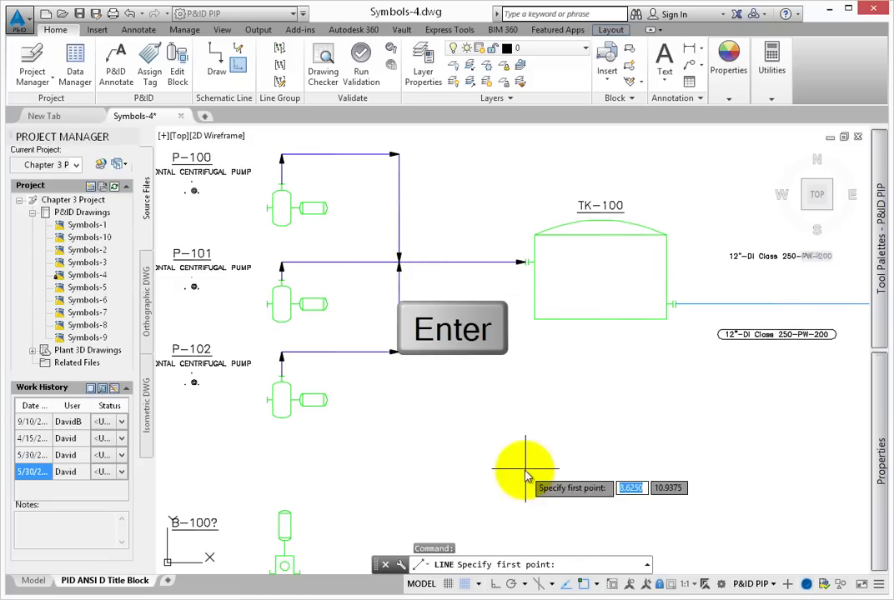
key("Escape")
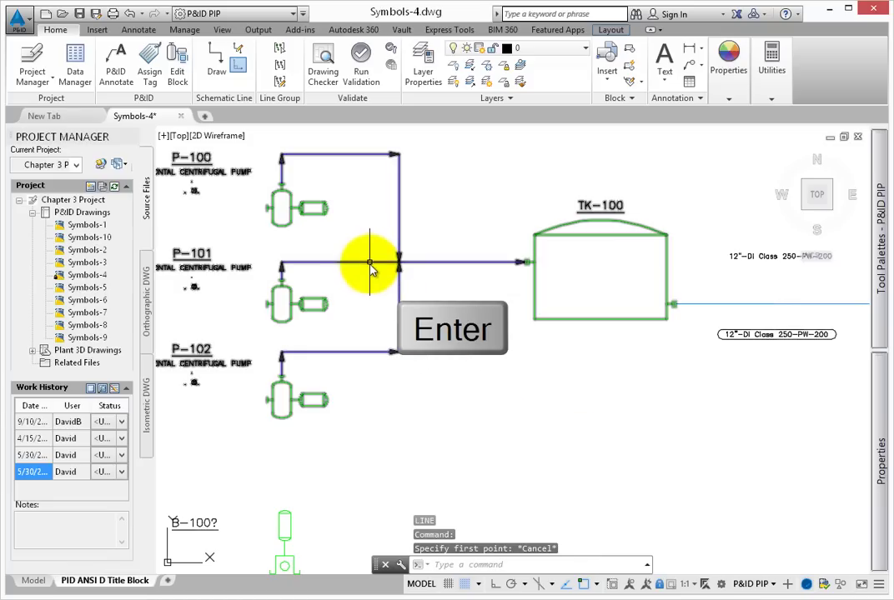
left_click(279, 81)
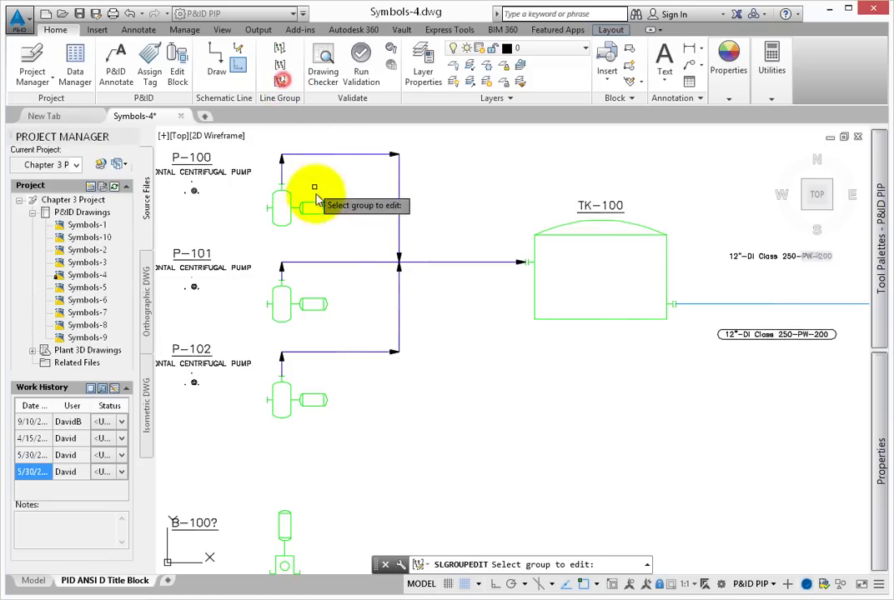
left_click(341, 265)
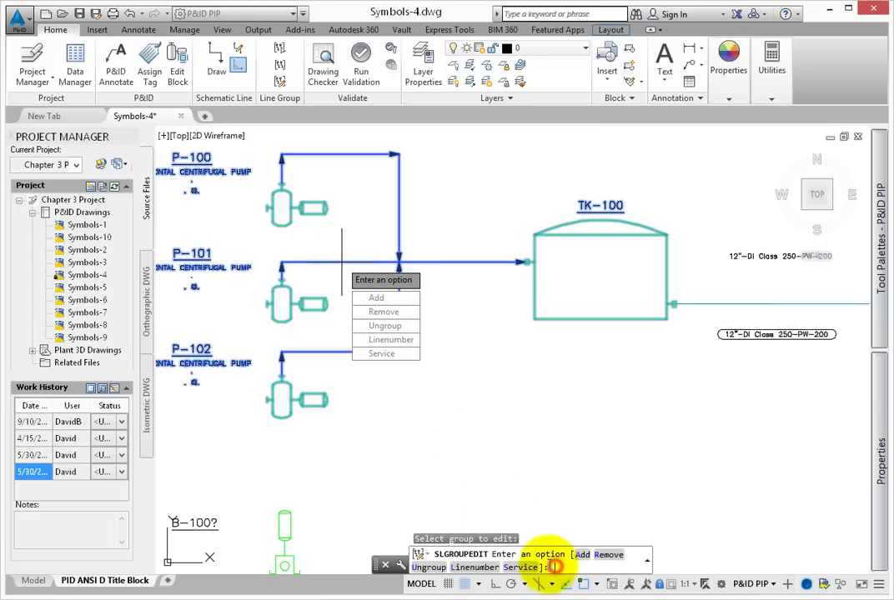
type("l")
key("Return")
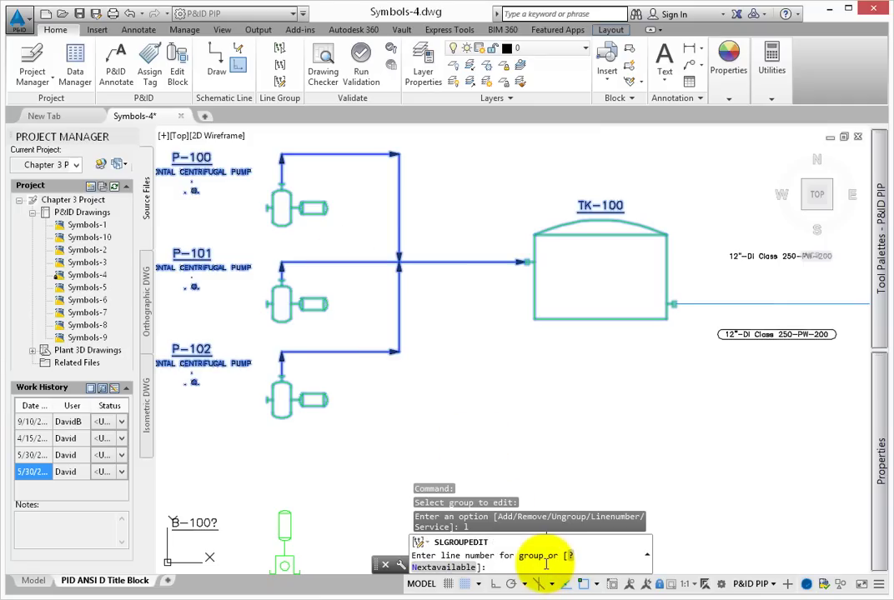
type("100")
key("Return")
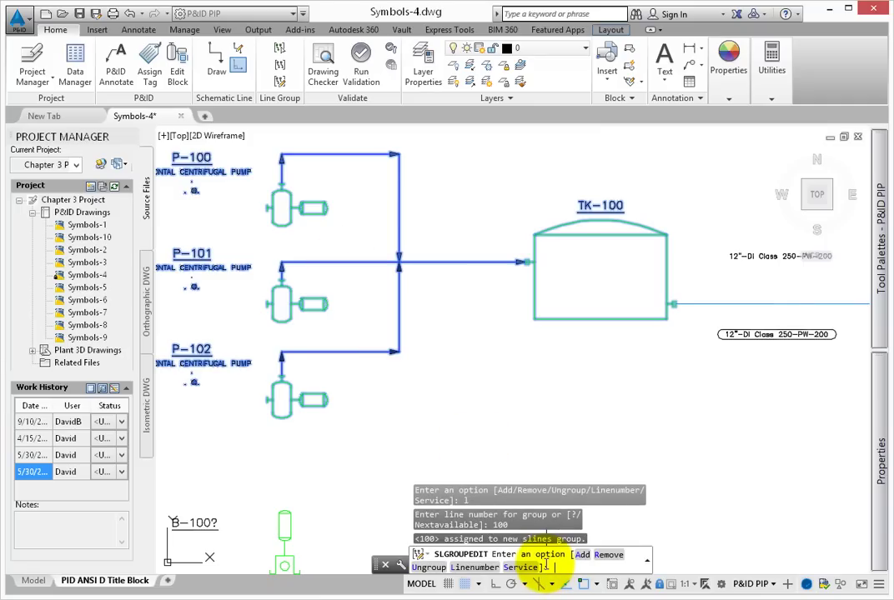
key("Return")
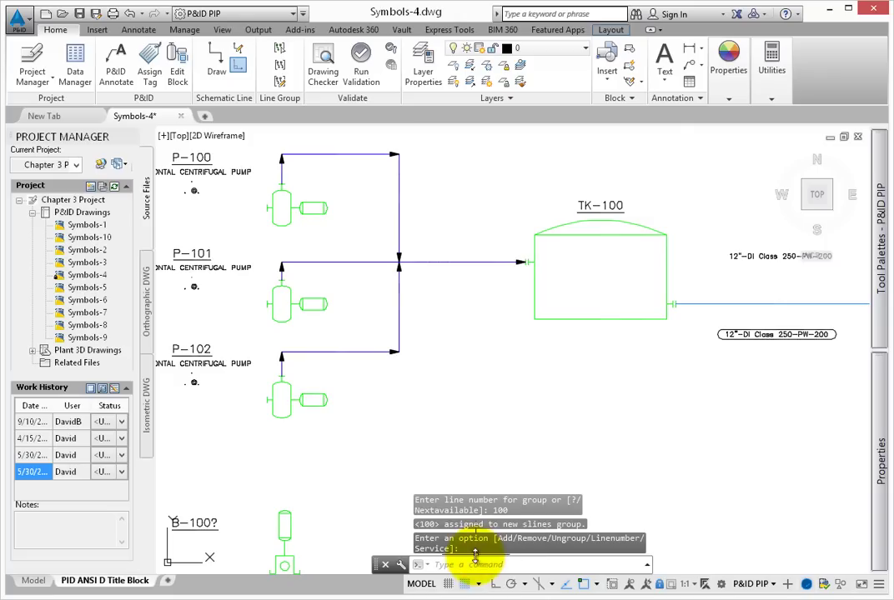
- Run SLREGROUP on the outgoing 12"-DI line leaving TK-100
left_click(520, 564)
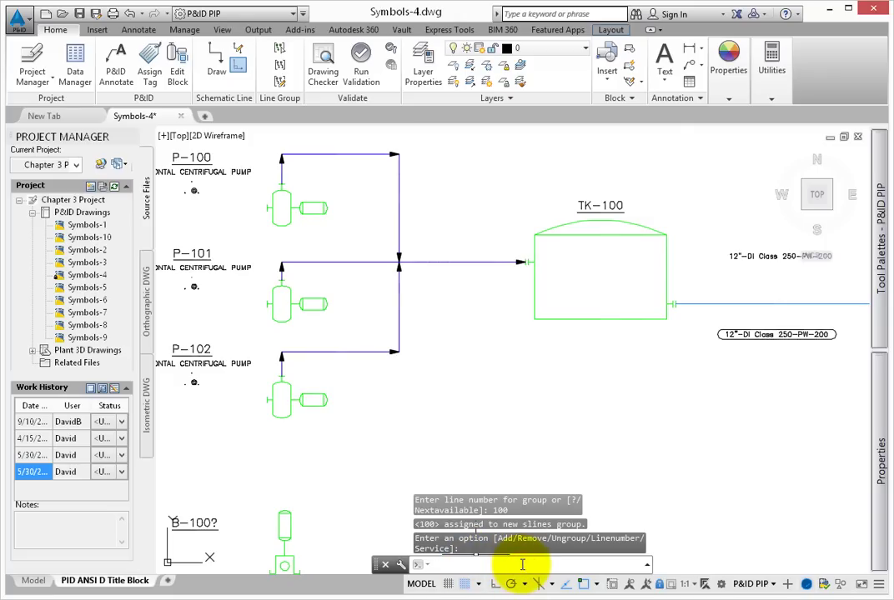
type("SLREGR")
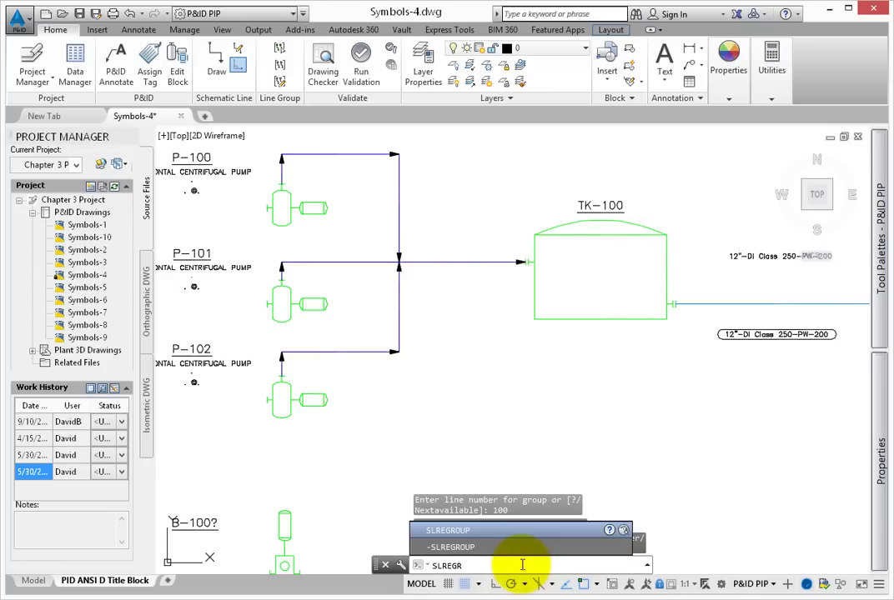
left_click(456, 531)
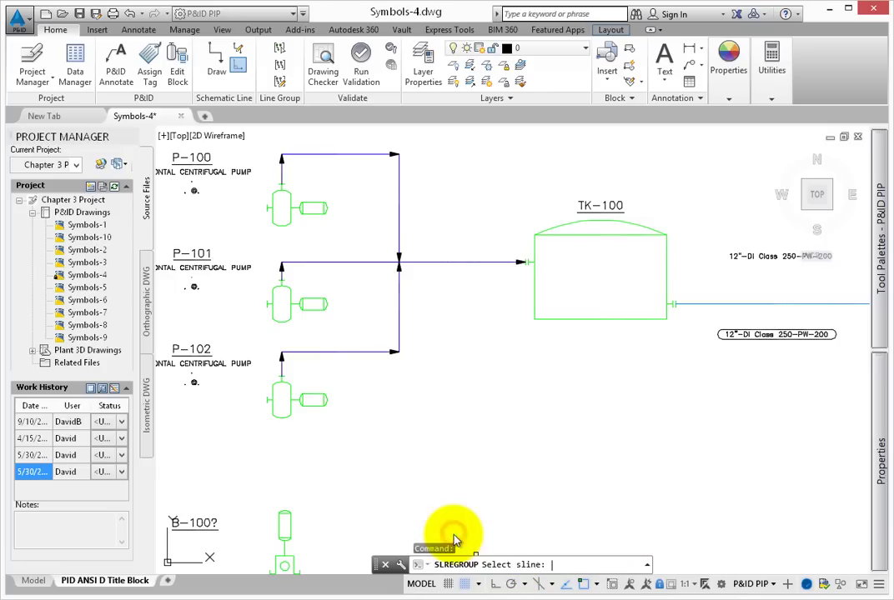
left_click(720, 305)
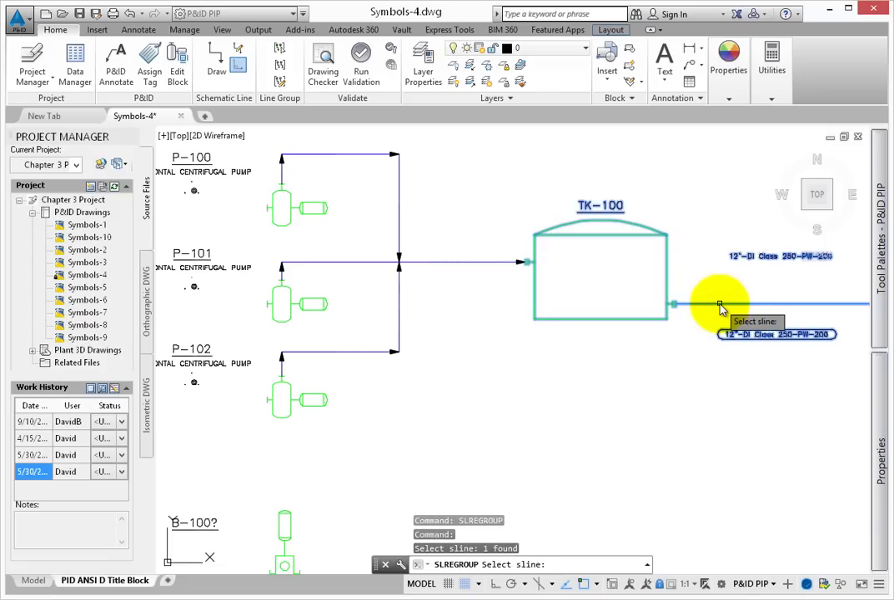
key("Return")
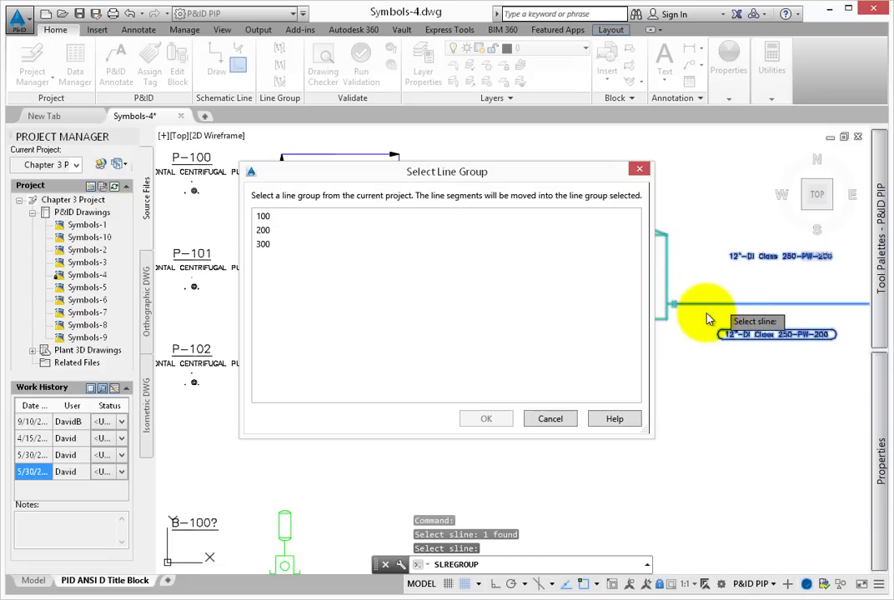
- Move the TK-100 outlet line into line group 100
left_click(265, 216)
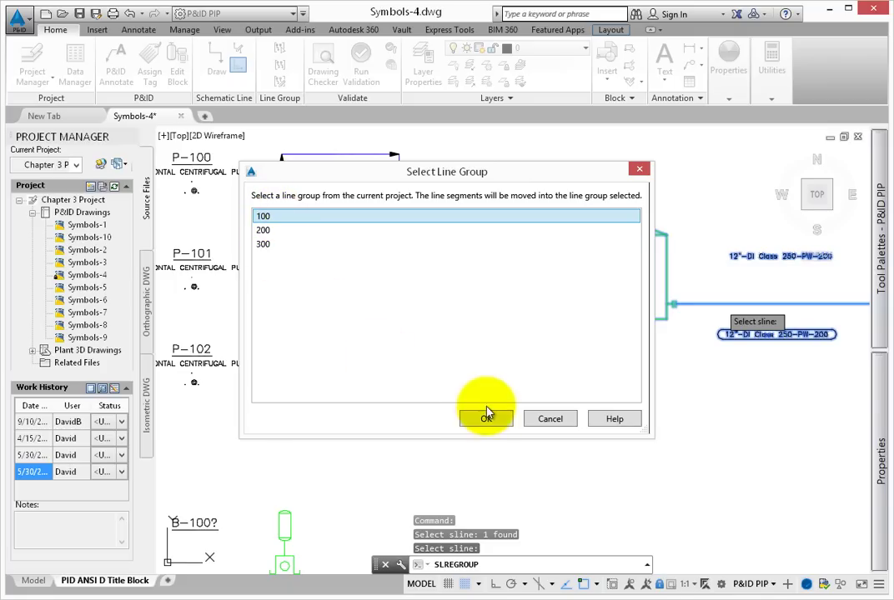
left_click(486, 420)
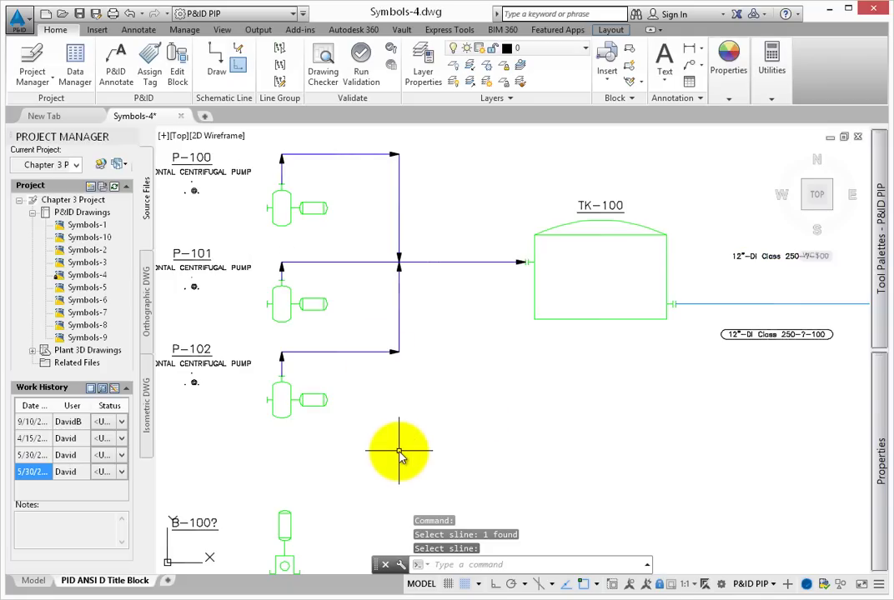